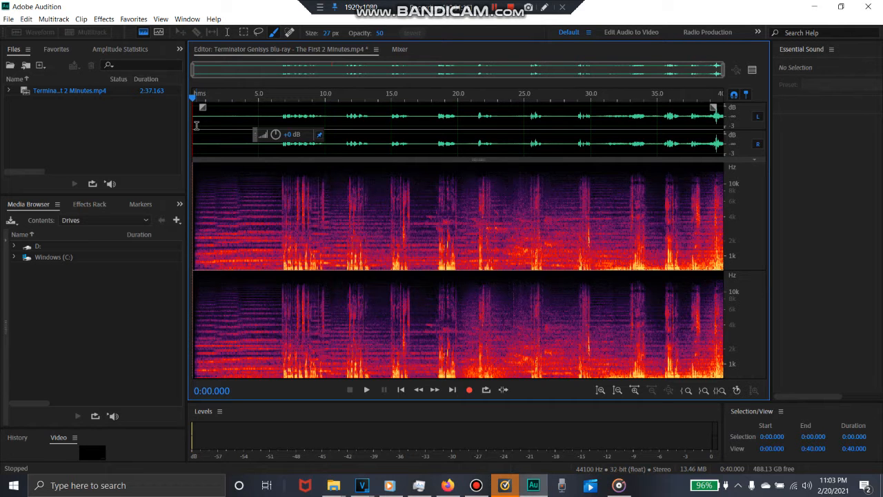
Step: Play the music-only opening of the clip and the first dialogue passage starting at about 6.75 seconds
{"action": "left_click_drag", "start_coordinate": [196, 125], "coordinate": [275, 136]}
{"action": "key", "text": "space"}
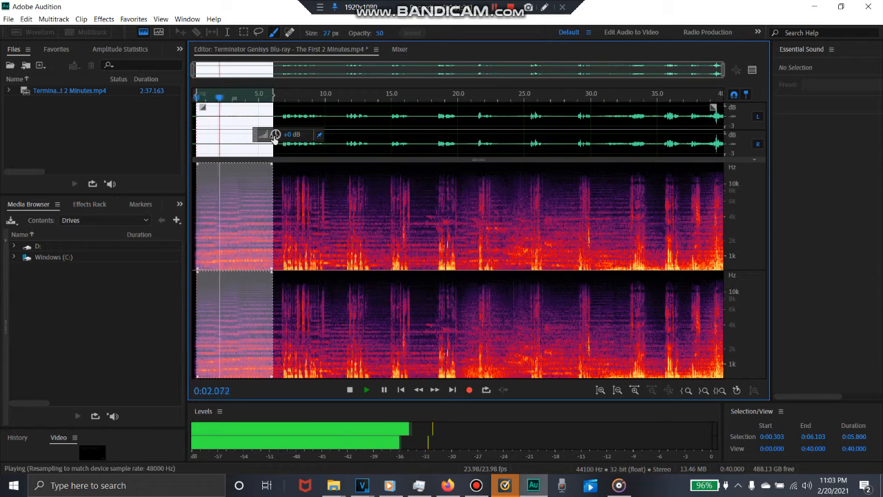
{"action": "key", "text": "space"}
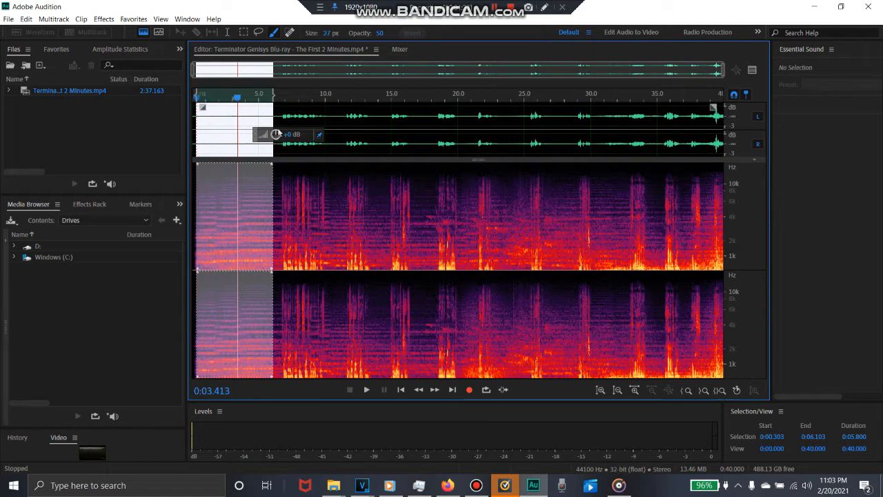
{"action": "left_click", "coordinate": [281, 116]}
{"action": "key", "text": "space"}
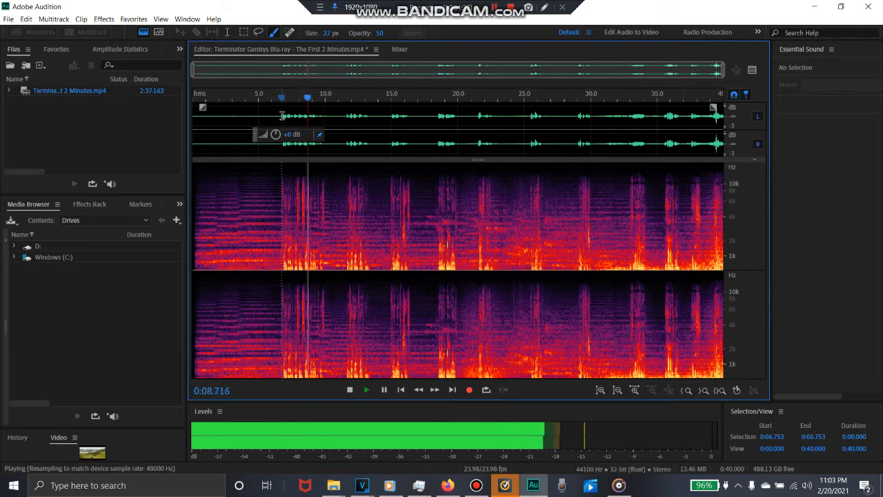
{"action": "key", "text": "space"}
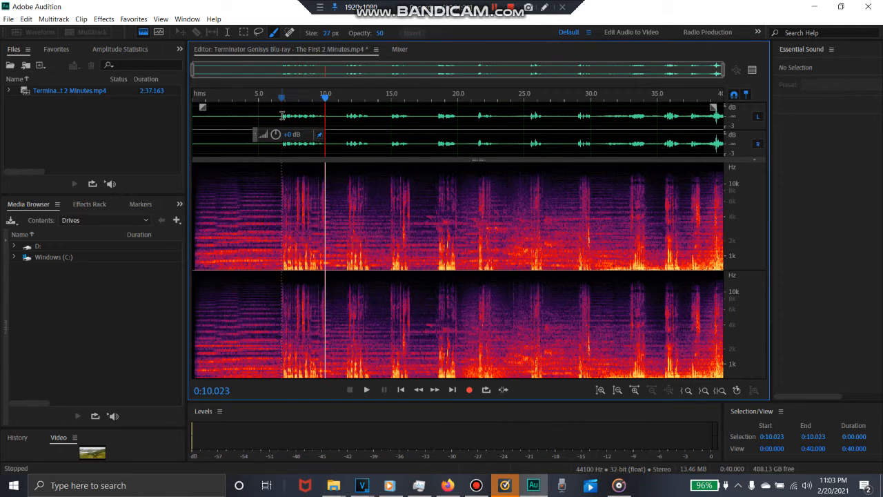
Step: Capture a noise print from the music-only opening, from about 0.39 to 6.28 seconds
{"action": "left_click_drag", "start_coordinate": [202, 121], "coordinate": [276, 139]}
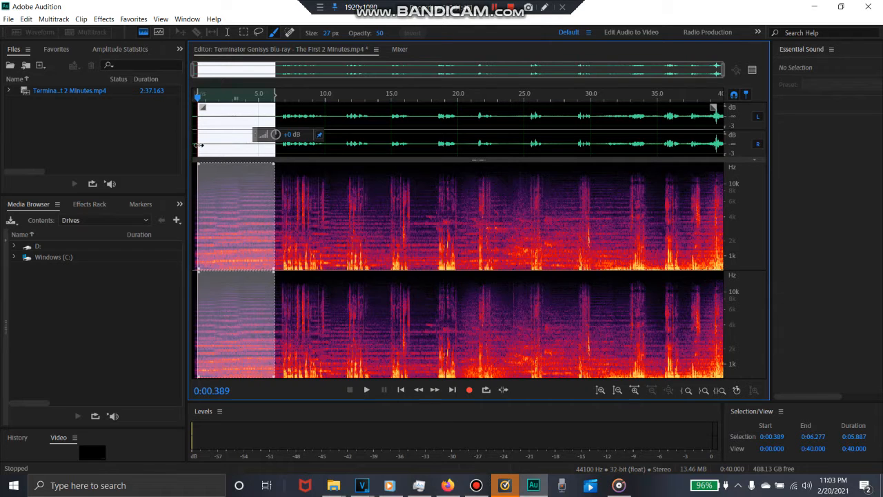
{"action": "key", "text": "shift+p"}
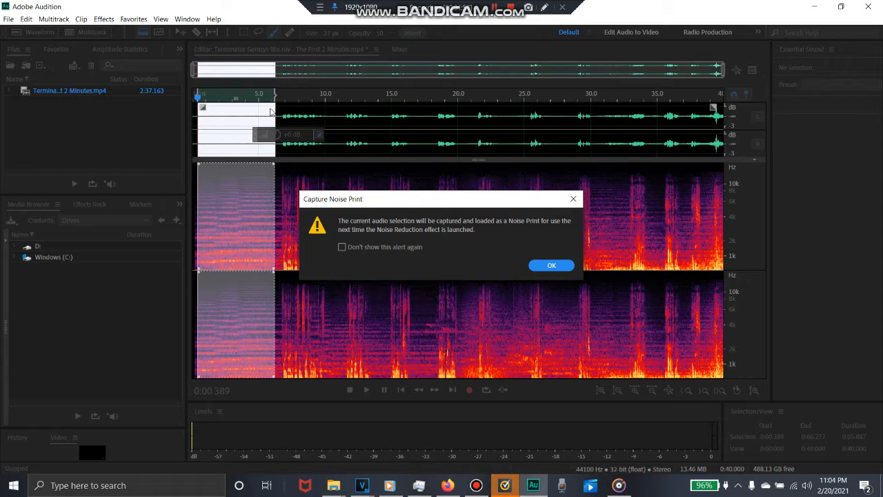
{"action": "left_click", "coordinate": [559, 265]}
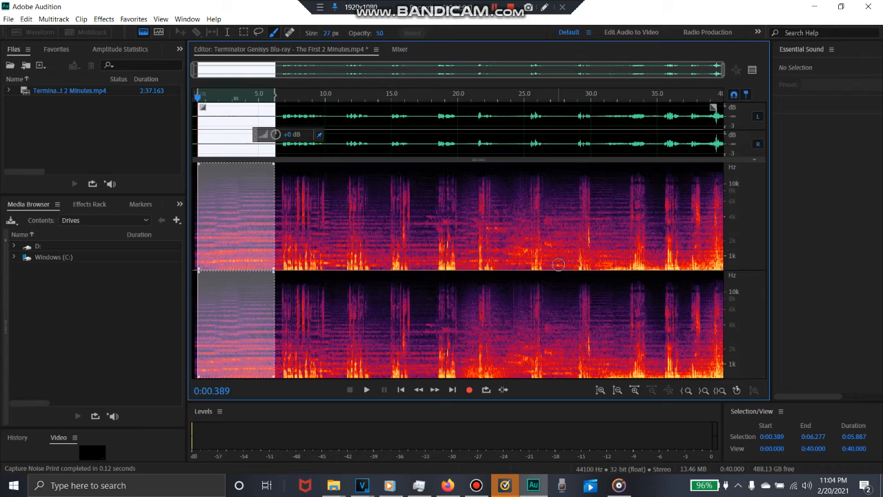
Step: Apply Noise Reduction to the entire 40-second clip with 100 % noise reduction and a 100 dB reduction amount
{"action": "key", "text": "ctrl+a"}
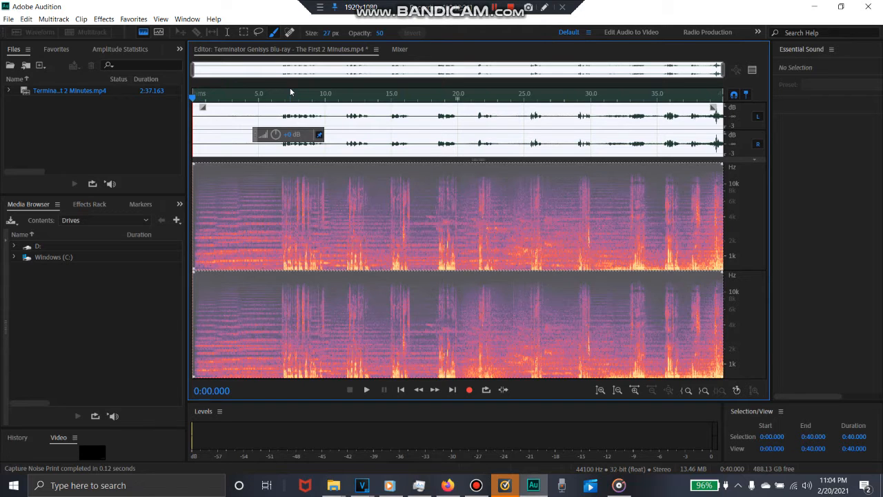
{"action": "key", "text": "ctrl+shift+p"}
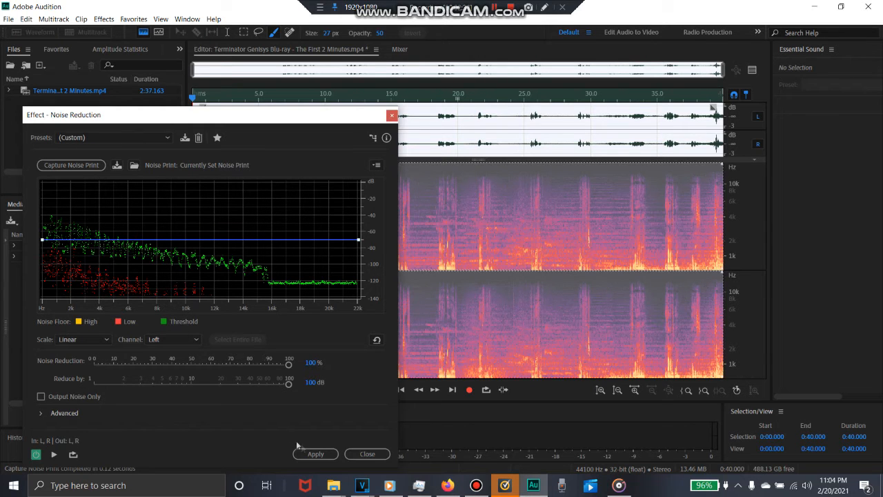
{"action": "left_click", "coordinate": [315, 453]}
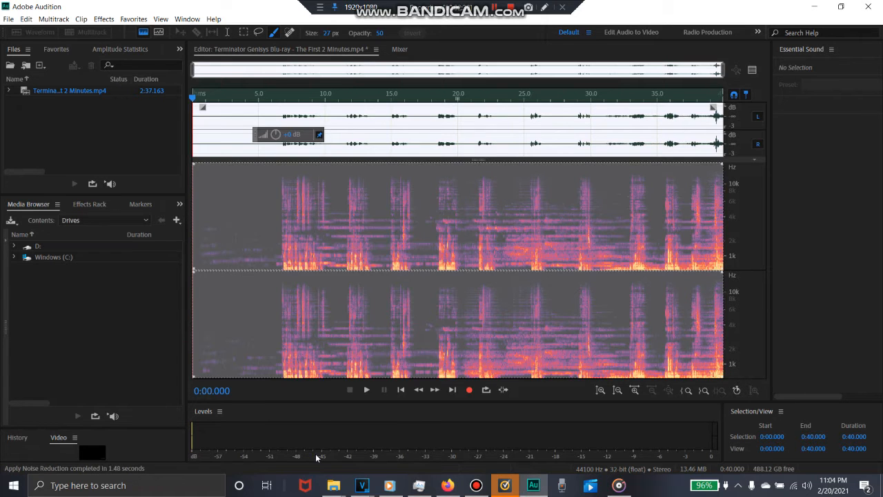
Step: Play the noise-reduced clip and raise the gain of the whole selection
{"action": "key", "text": "space"}
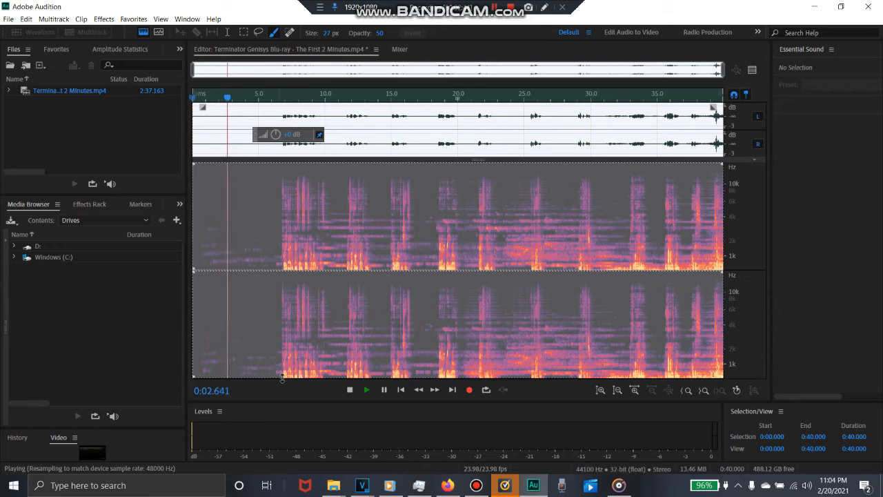
{"action": "left_click_drag", "start_coordinate": [291, 135], "coordinate": [307, 133]}
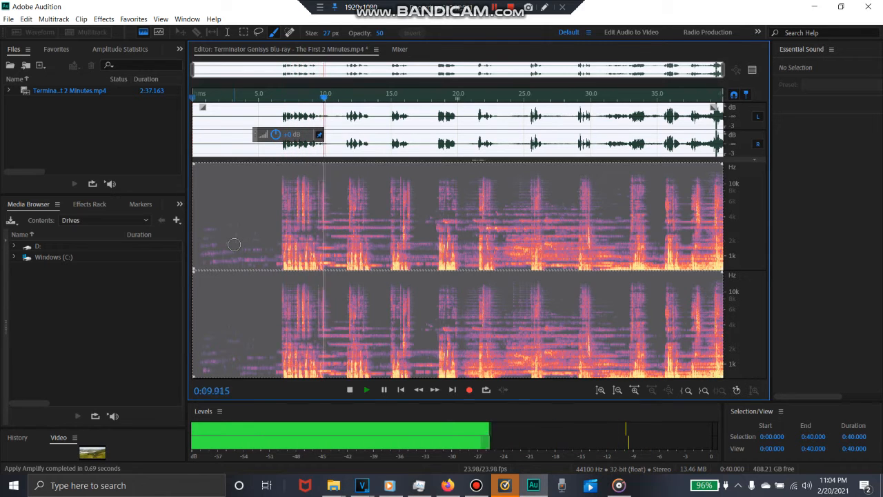
{"action": "key", "text": "space"}
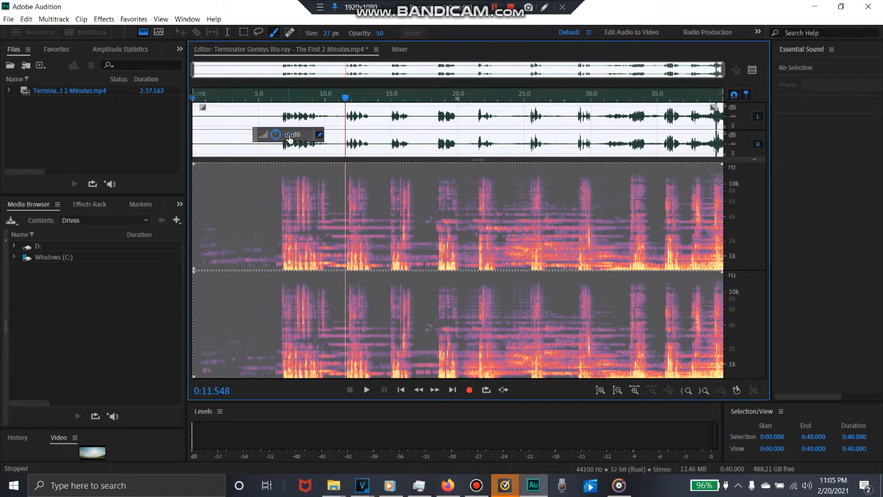
Step: Play the cleaned clip from its start and compare its spectrum with the original audio
{"action": "left_click", "coordinate": [197, 133]}
{"action": "key", "text": "space"}
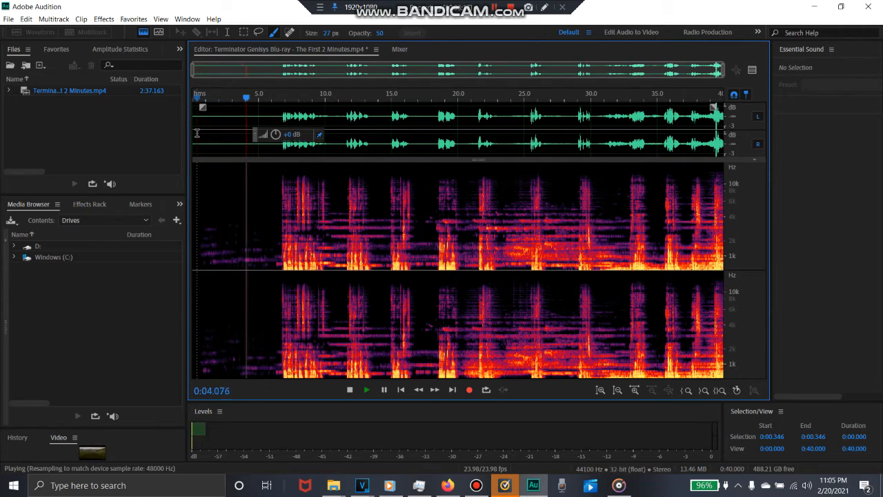
{"action": "key", "text": "space"}
{"action": "double_click", "coordinate": [197, 133]}
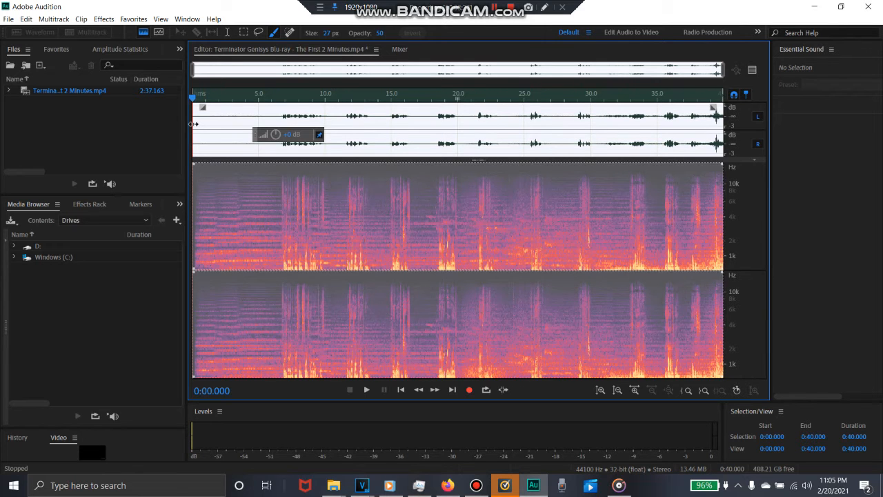
{"action": "left_click", "coordinate": [197, 123]}
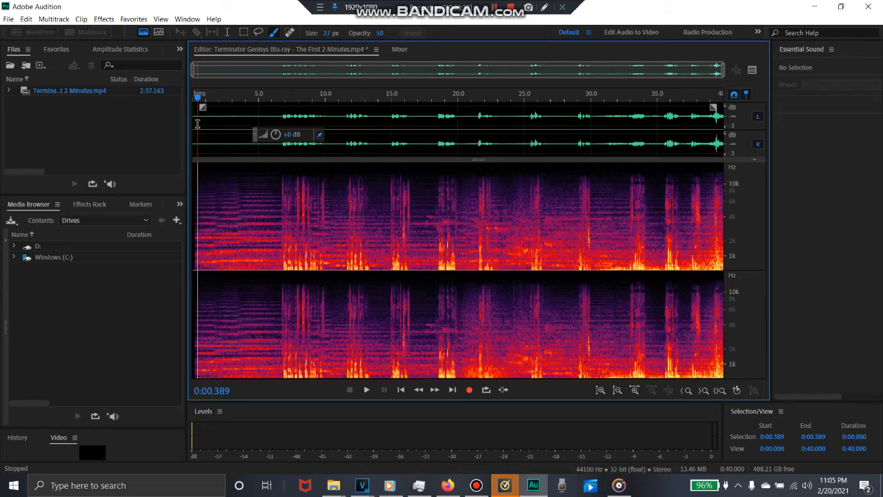
{"action": "double_click", "coordinate": [197, 123]}
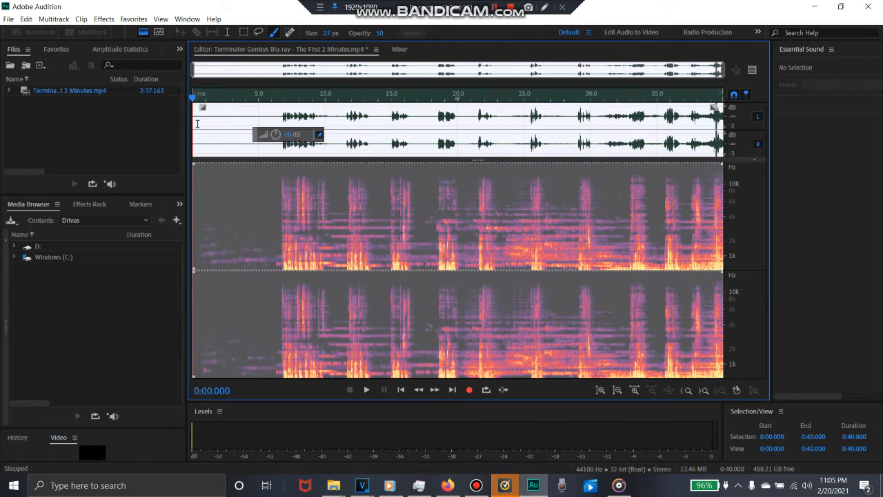
Step: Undo the noise reduction and amplification to hear the original opening, and restore both edits
{"action": "key", "text": "ctrl+z"}
{"action": "key", "text": "ctrl+z"}
{"action": "key", "text": "ctrl+z"}
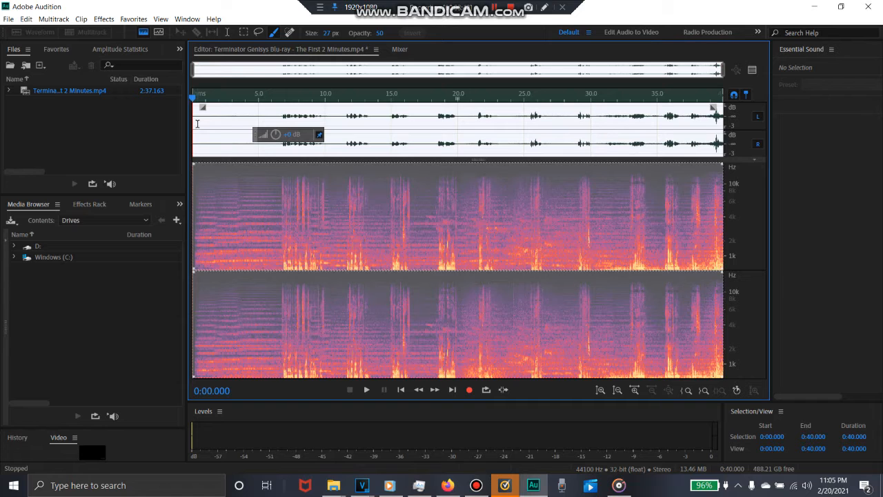
{"action": "key", "text": "space"}
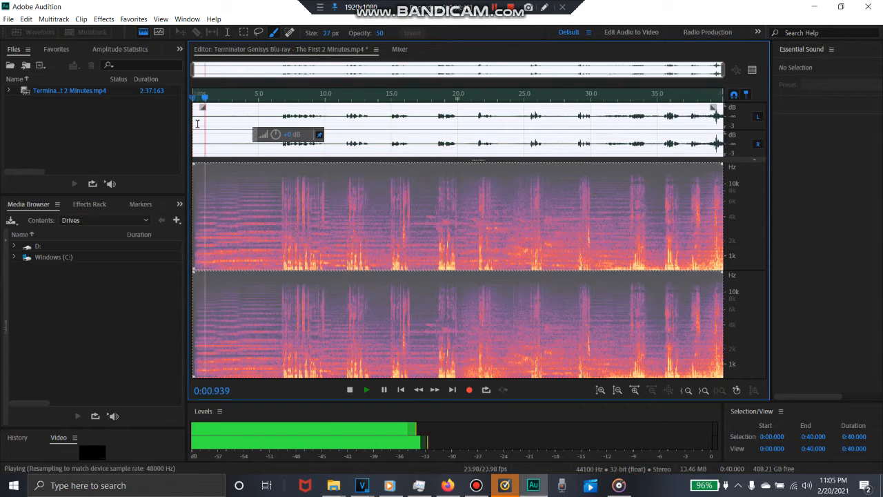
{"action": "key", "text": "space"}
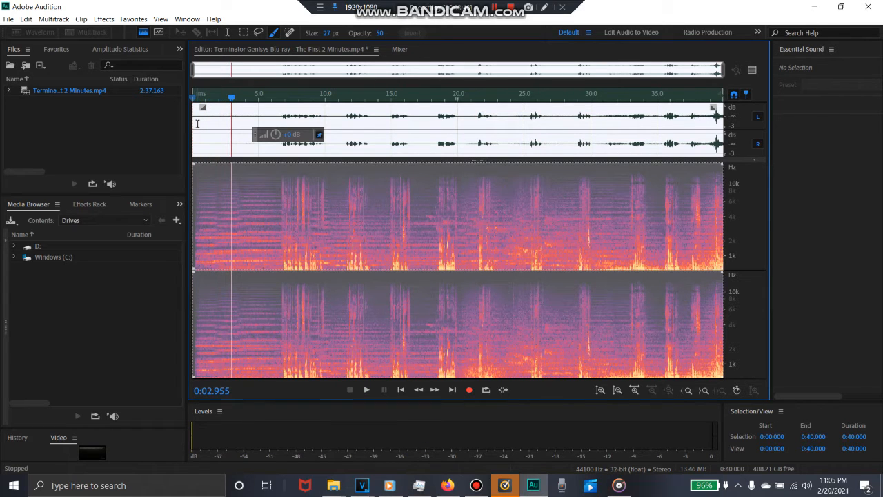
{"action": "key", "text": "ctrl+shift+z"}
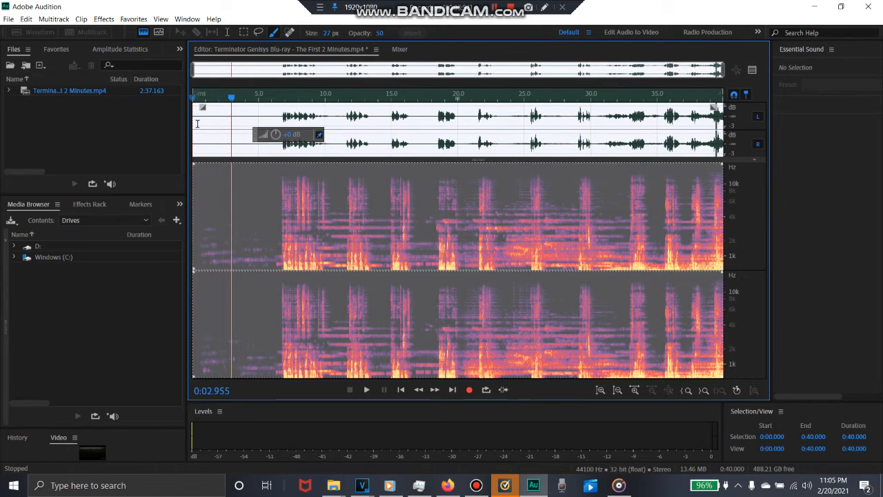
Step: Play the cleaned audio through the first dialogue passage up to about 11.5 seconds
{"action": "key", "text": "space"}
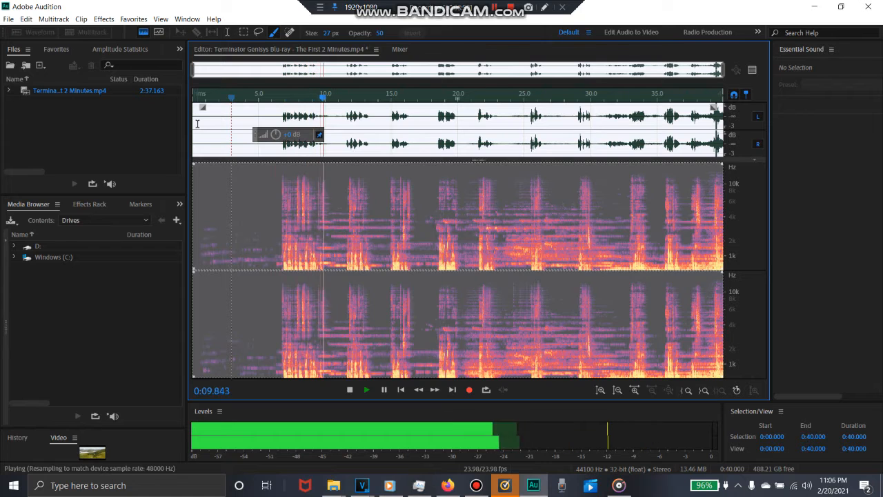
{"action": "key", "text": "space"}
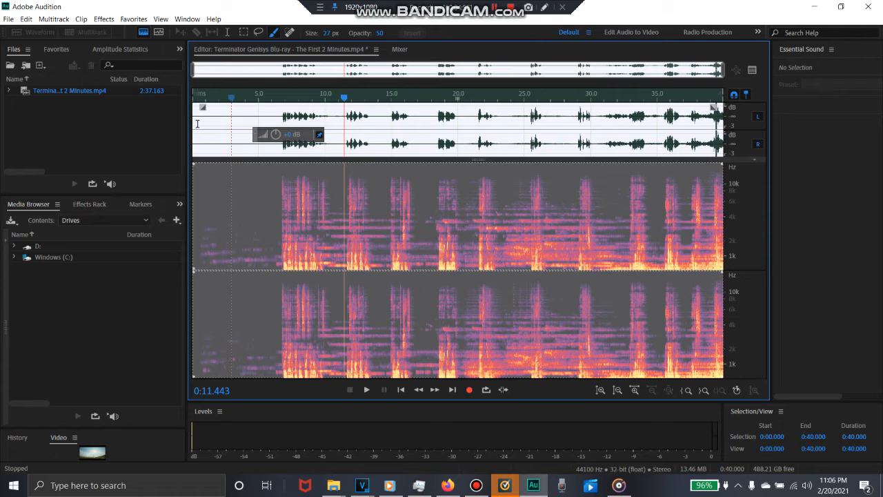
{"action": "left_click", "coordinate": [310, 112]}
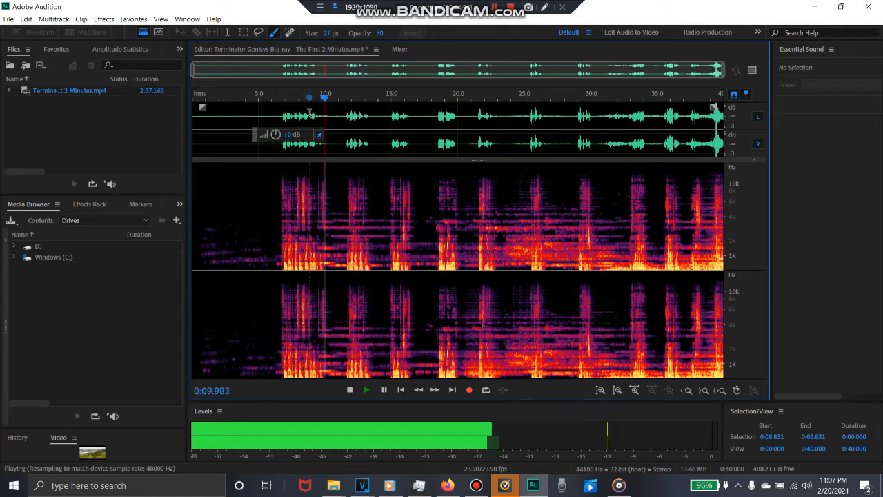
{"action": "key", "text": "space"}
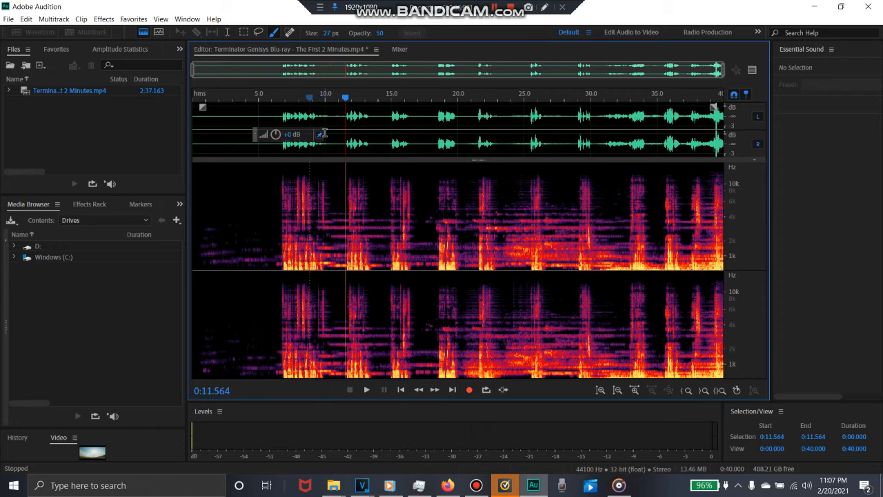
Step: Select the gap between the first two dialogue passages, about 10.0 to 11.56 seconds, and play it
{"action": "scroll", "coordinate": [323, 132], "scroll_direction": "up", "scroll_amount": 1}
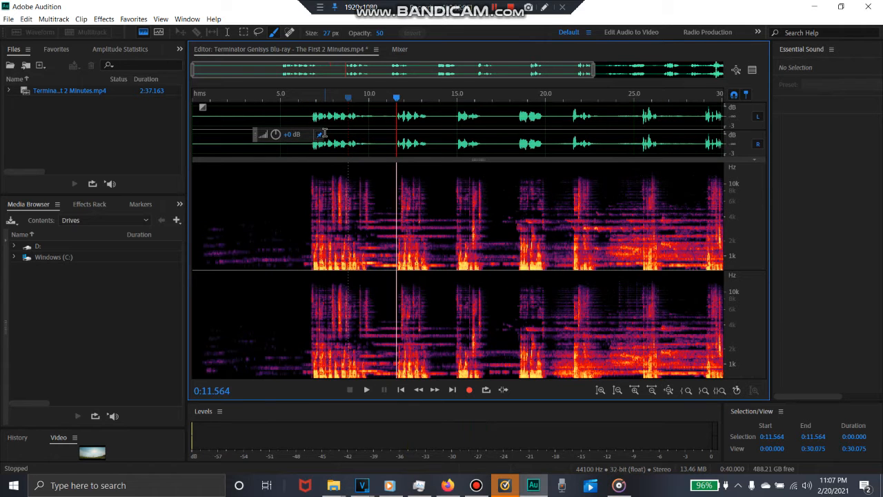
{"action": "scroll", "coordinate": [324, 132], "scroll_direction": "up", "scroll_amount": 1}
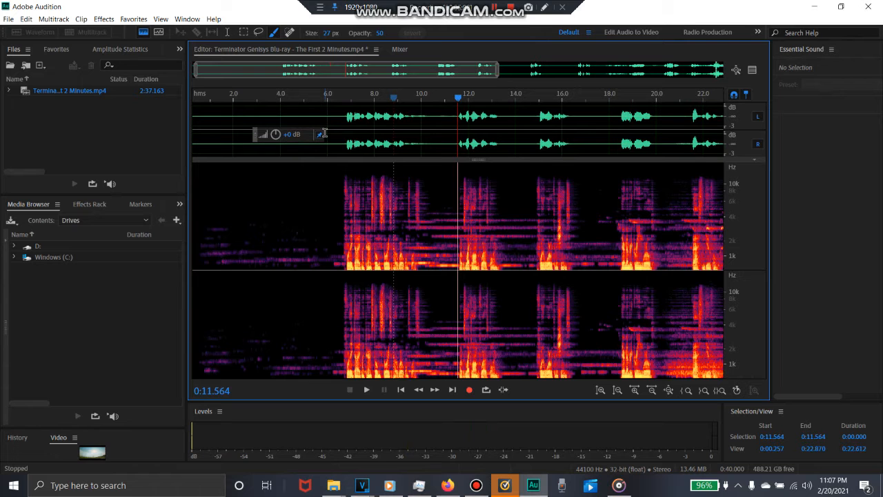
{"action": "scroll", "coordinate": [324, 133], "scroll_direction": "down", "scroll_amount": 2}
{"action": "scroll", "coordinate": [323, 133], "scroll_direction": "up", "scroll_amount": 2}
{"action": "scroll", "coordinate": [323, 132], "scroll_direction": "up", "scroll_amount": 1}
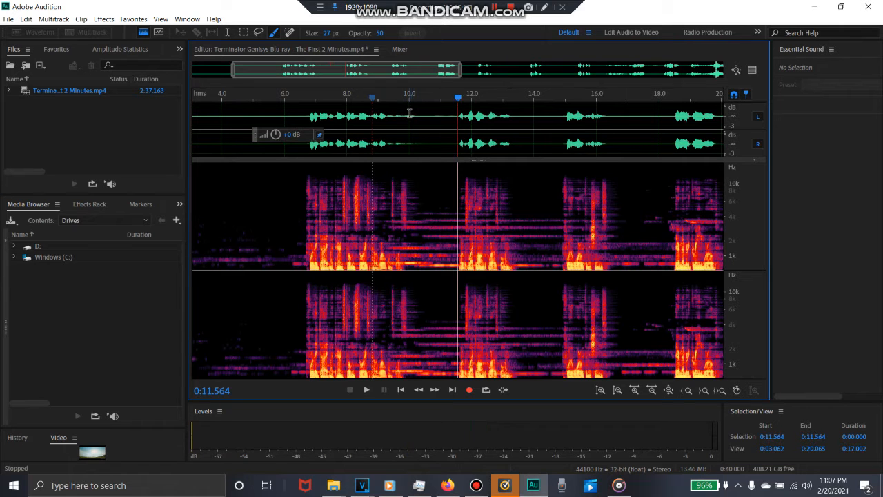
{"action": "left_click_drag", "start_coordinate": [409, 113], "coordinate": [457, 126]}
{"action": "key", "text": "space"}
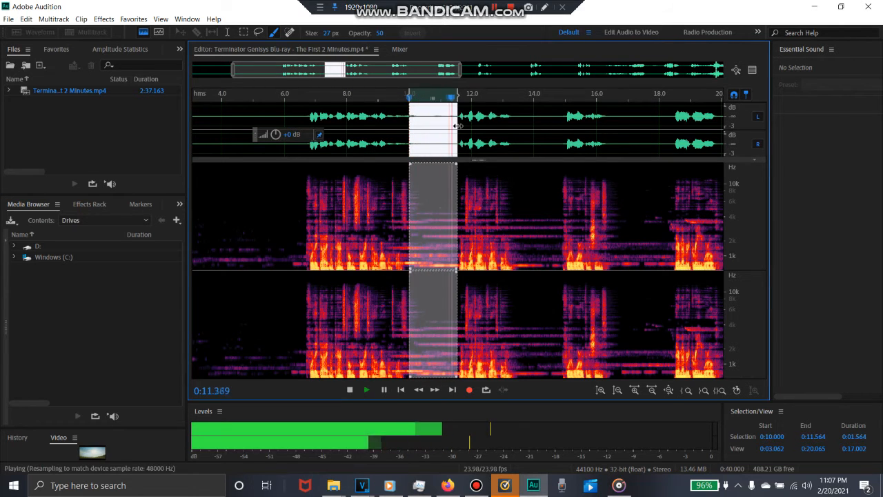
{"action": "key", "text": "space"}
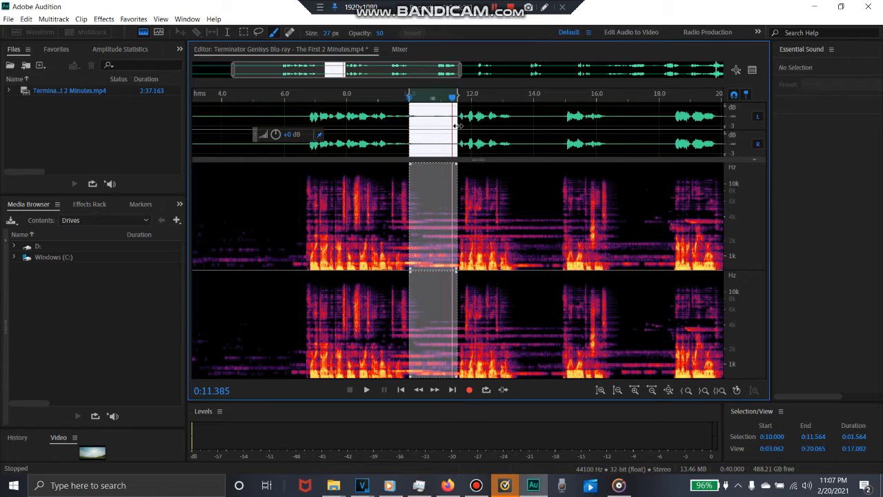
Step: Apply the Center Channel Extractor with the Acapella preset to the whole clip
{"action": "left_click", "coordinate": [202, 118]}
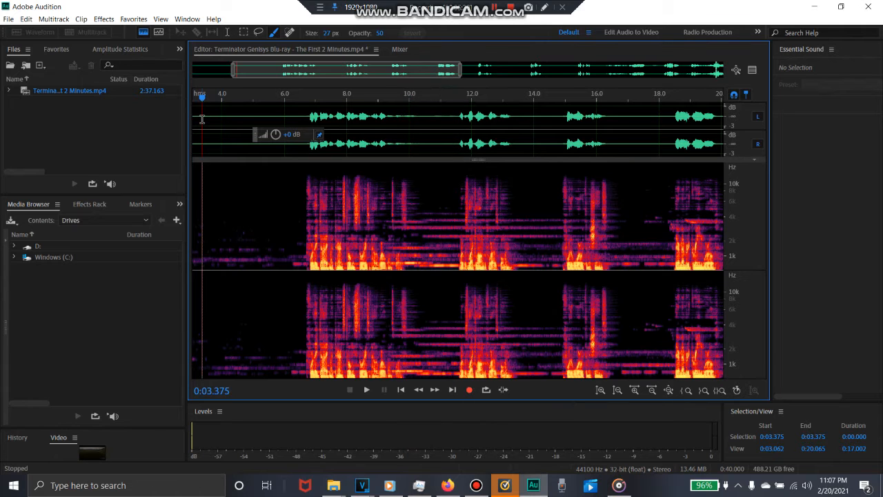
{"action": "left_click", "coordinate": [103, 18]}
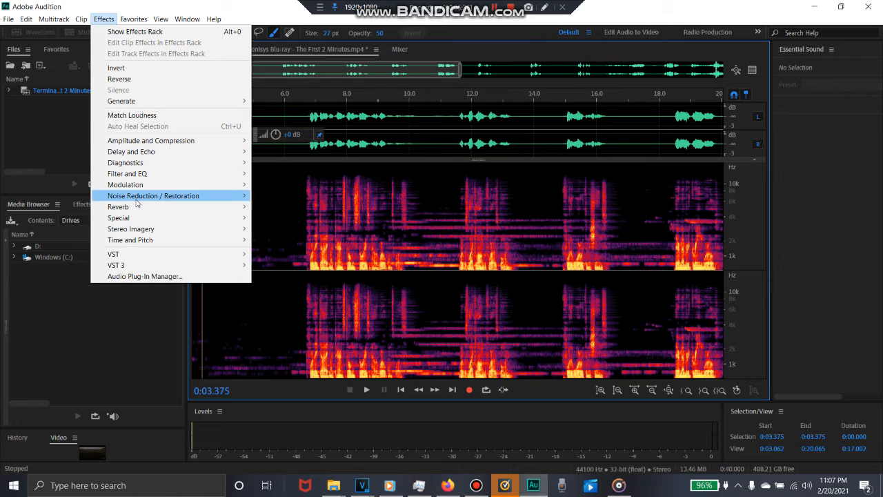
{"action": "mouse_move", "coordinate": [169, 232]}
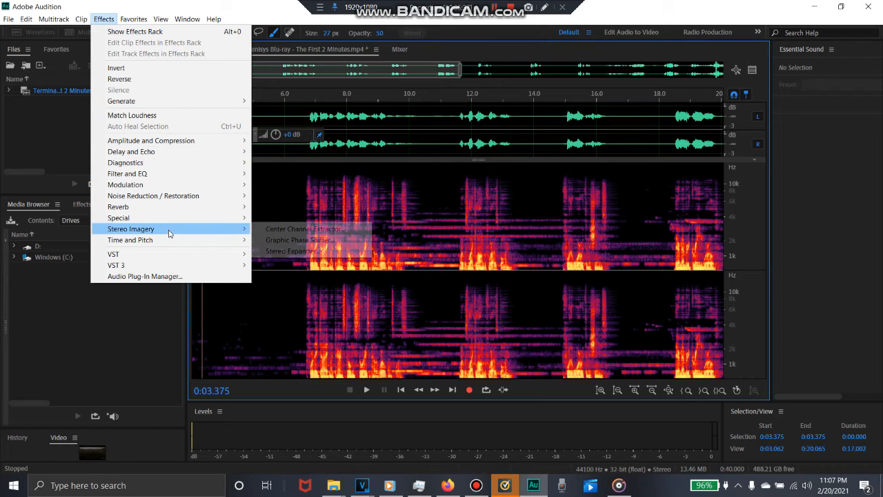
{"action": "left_click", "coordinate": [286, 229]}
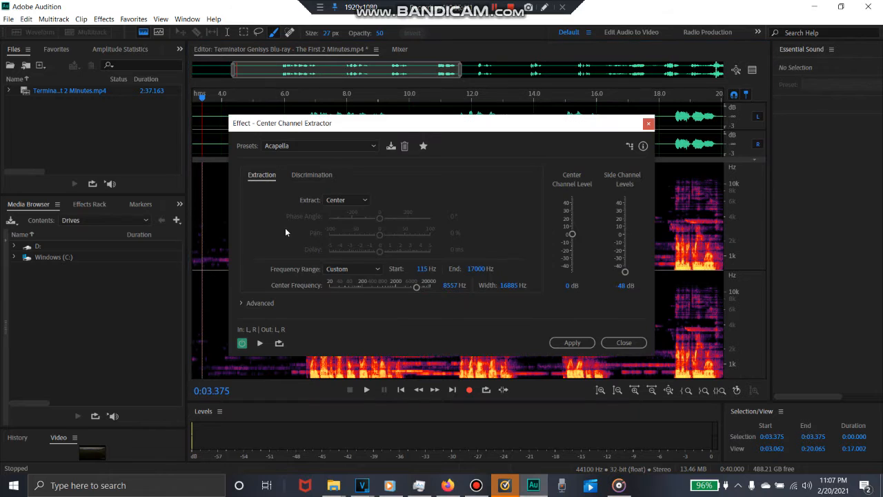
{"action": "left_click", "coordinate": [374, 147]}
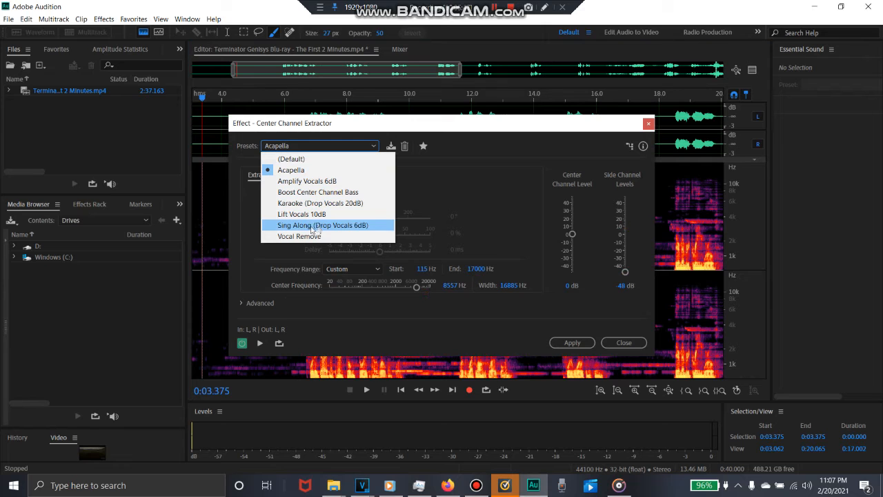
{"action": "left_click", "coordinate": [294, 171]}
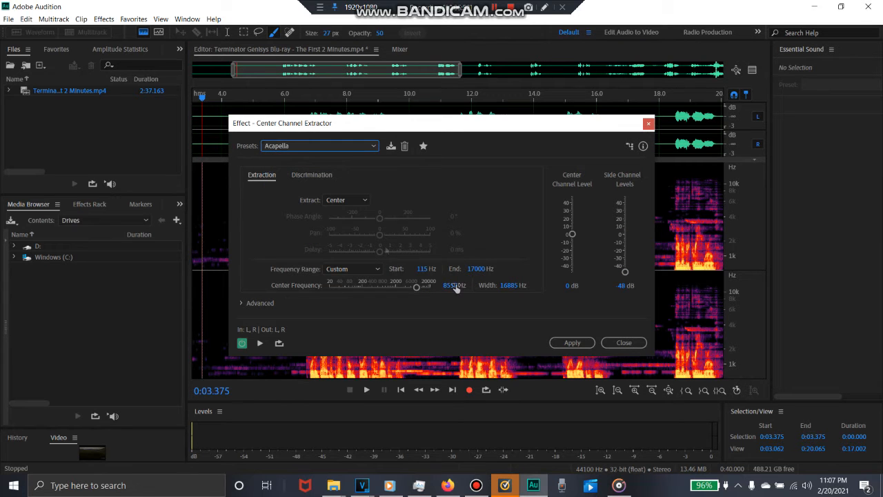
{"action": "left_click", "coordinate": [570, 343]}
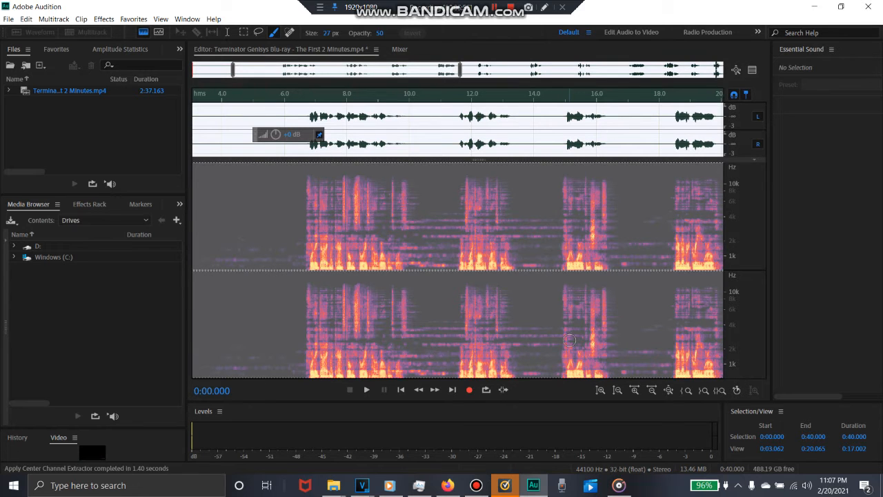
Step: Play the extracted audio through the first dialogue passage, from about 6.5 to 11.4 seconds
{"action": "left_click", "coordinate": [301, 110]}
{"action": "key", "text": "space"}
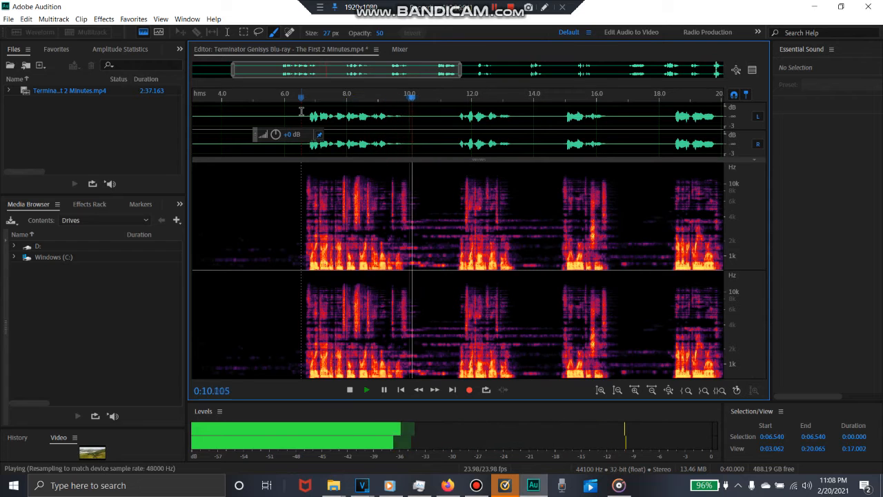
{"action": "key", "text": "space"}
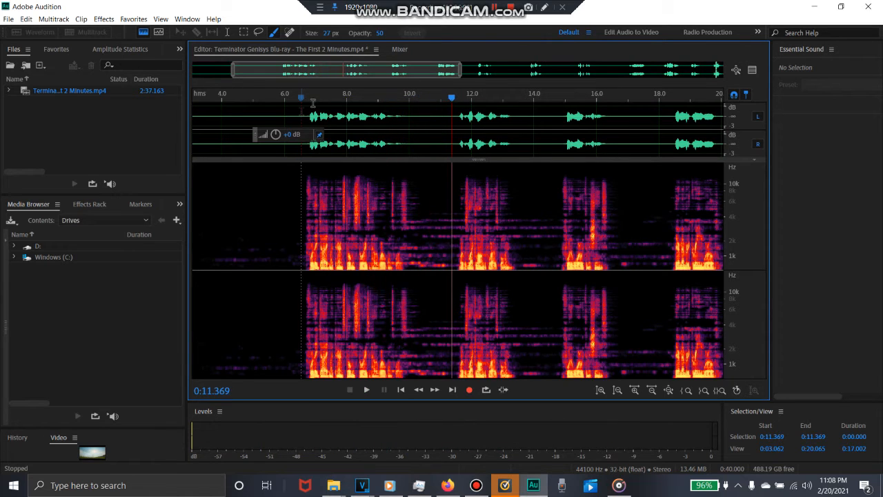
Step: Select the gap between the first two dialogue passages, about 10.0 to 11.53 seconds, and capture it as a noise print
{"action": "left_click_drag", "start_coordinate": [410, 123], "coordinate": [456, 133]}
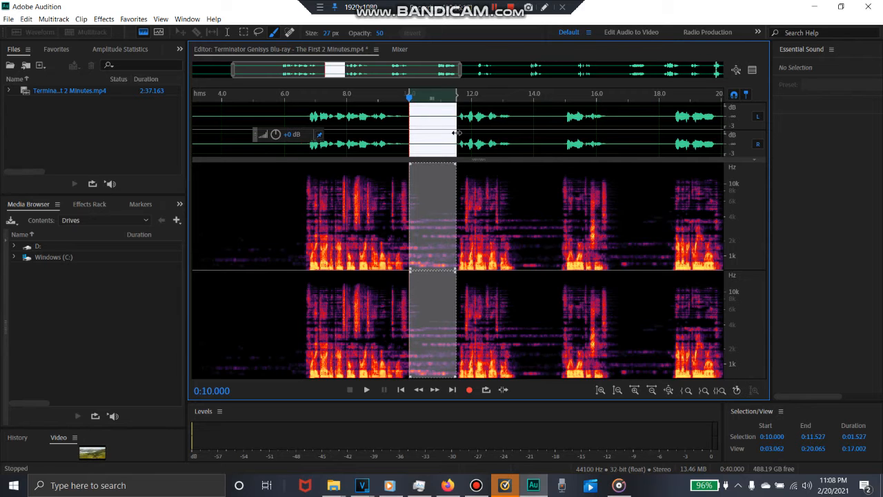
{"action": "key", "text": "shift+p"}
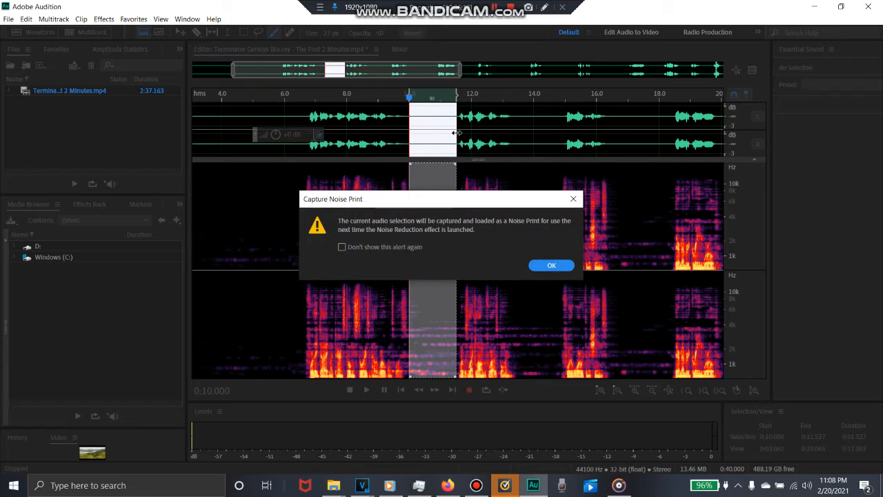
{"action": "key", "text": "Return"}
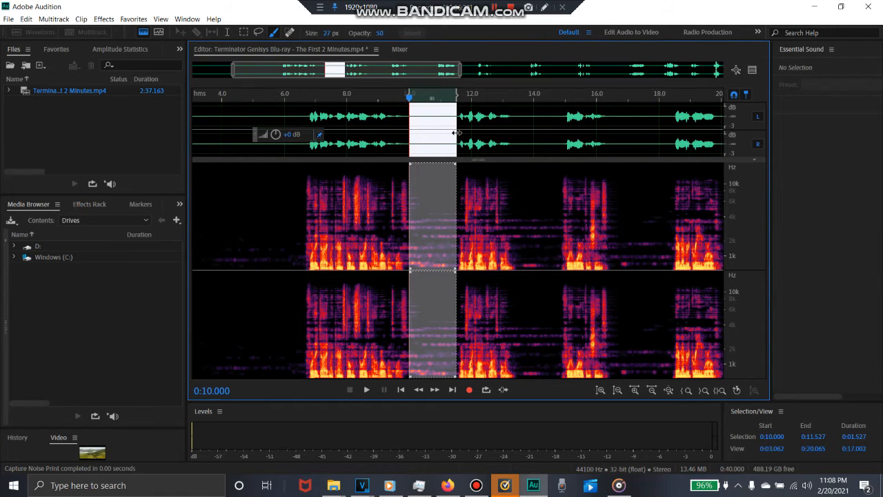
Step: Apply Noise Reduction to the entire clip at 100% with a reduction of 100 dB
{"action": "key", "text": "ctrl+a"}
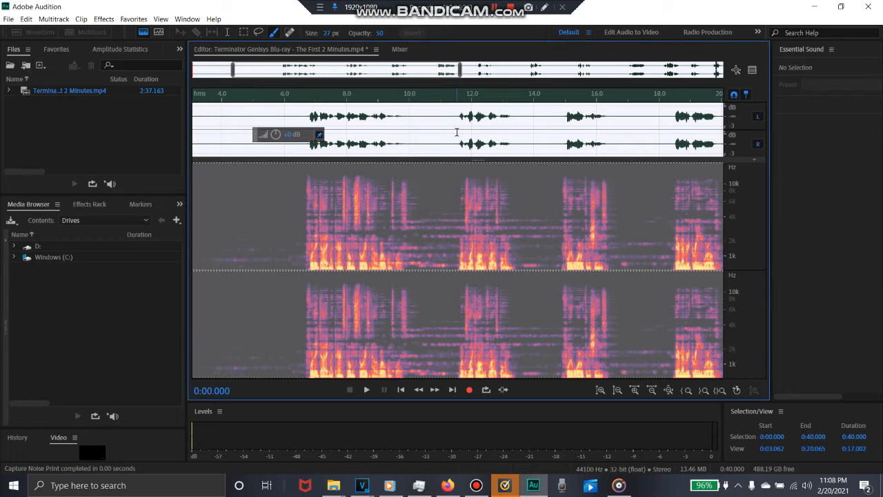
{"action": "key", "text": "ctrl+shift+p"}
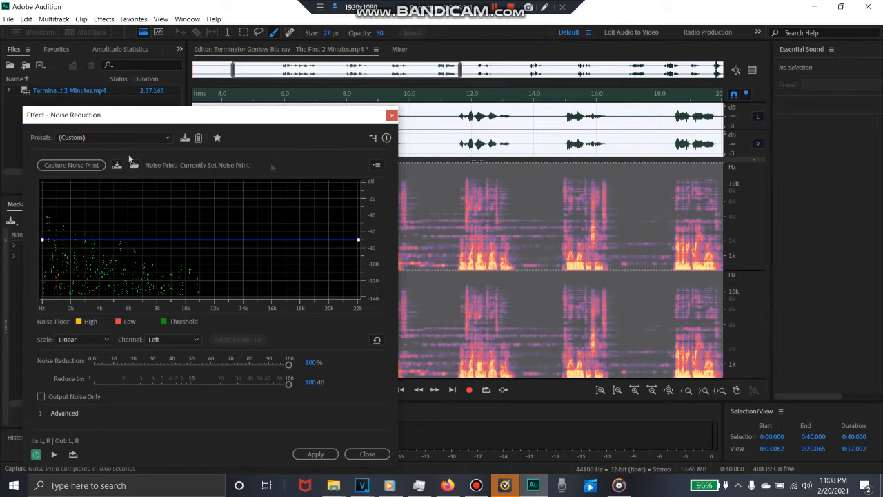
{"action": "left_click", "coordinate": [304, 454]}
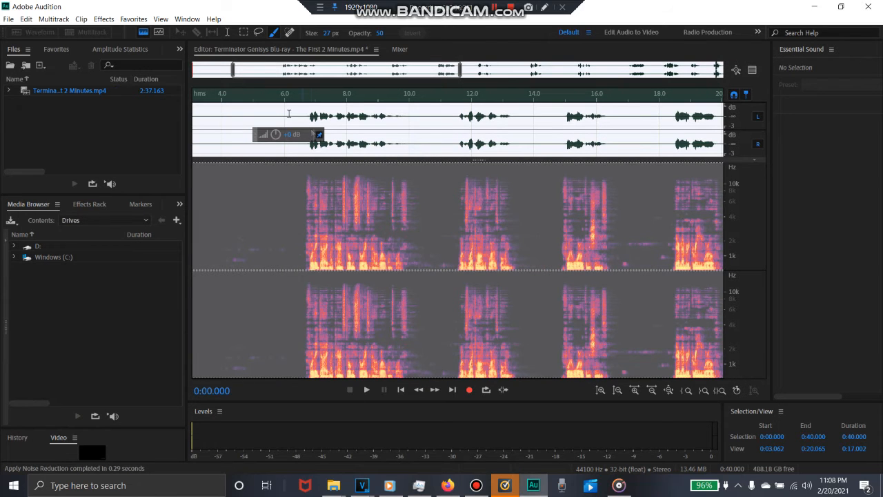
Step: Play the noise-reduced audio from about 4.8 to 30.2 seconds to check for leftover music
{"action": "left_click", "coordinate": [245, 117]}
{"action": "key", "text": "space"}
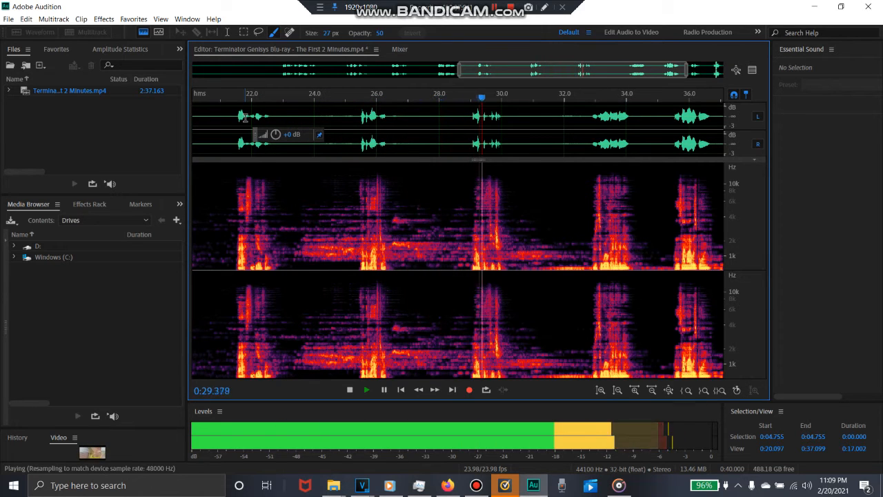
{"action": "key", "text": "space"}
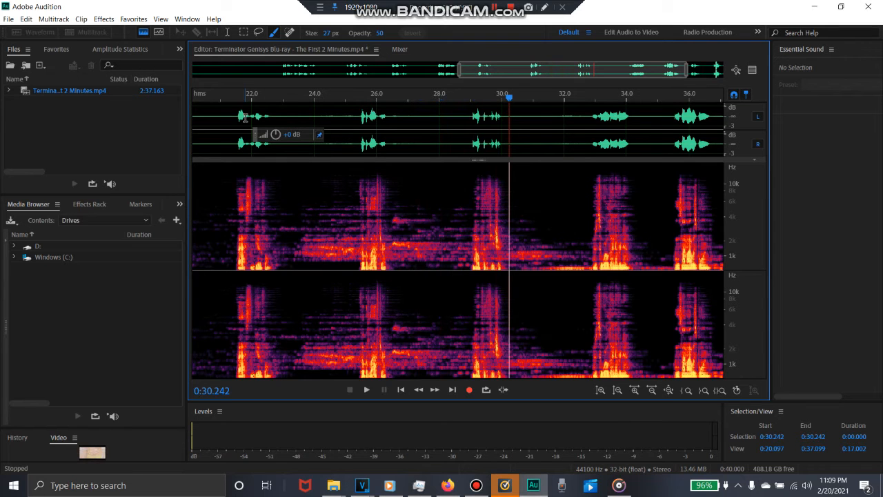
Step: Apply the Dynamics effect to the whole clip with only AutoGate enabled: threshold -37.9 dB, attack 1 ms, release 100 ms, hold 1 ms
{"action": "scroll", "coordinate": [245, 117], "scroll_direction": "down", "scroll_amount": 3}
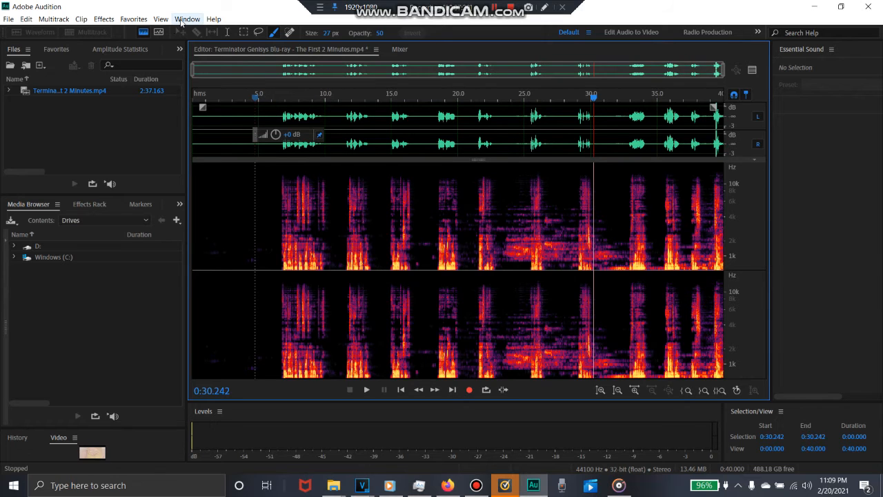
{"action": "left_click", "coordinate": [109, 21]}
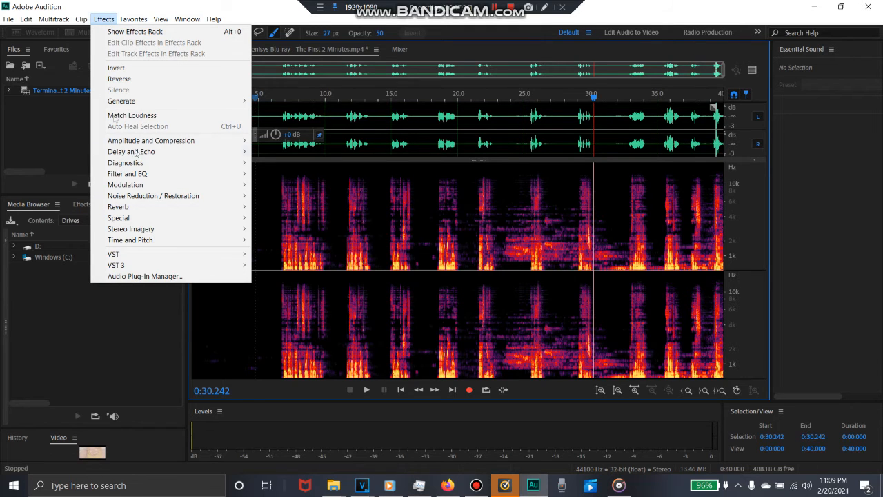
{"action": "mouse_move", "coordinate": [178, 146]}
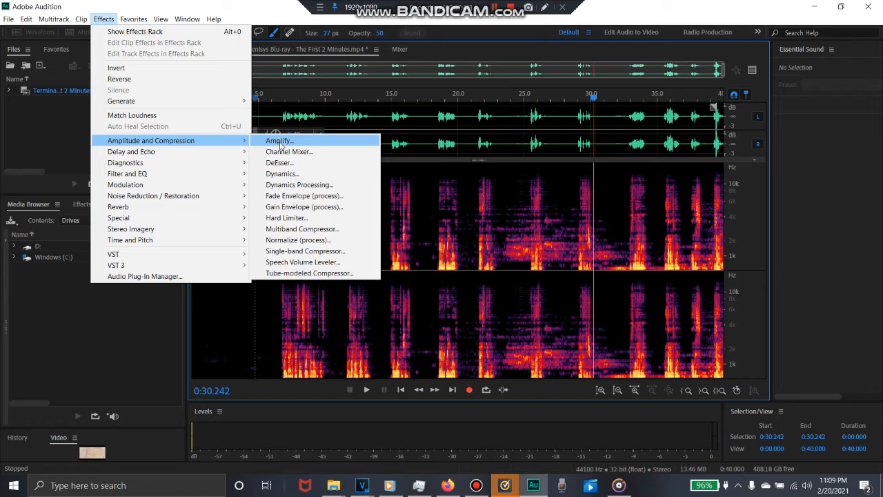
{"action": "left_click", "coordinate": [294, 175]}
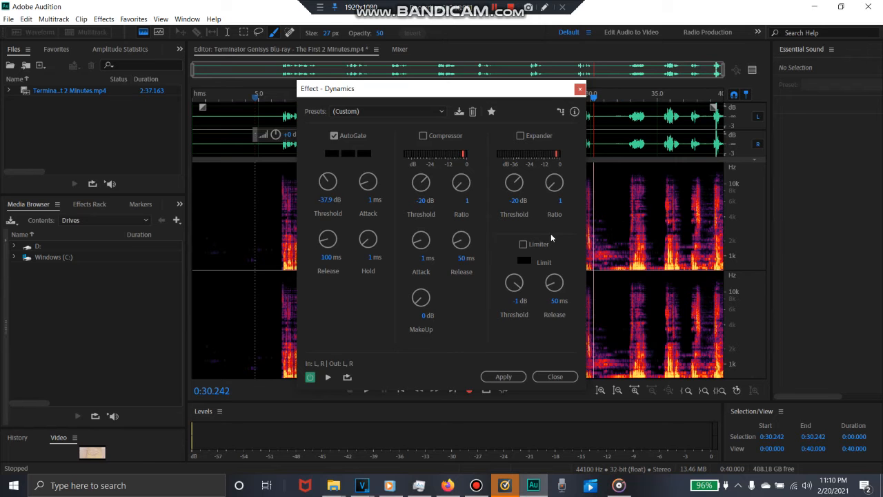
{"action": "left_click", "coordinate": [511, 378]}
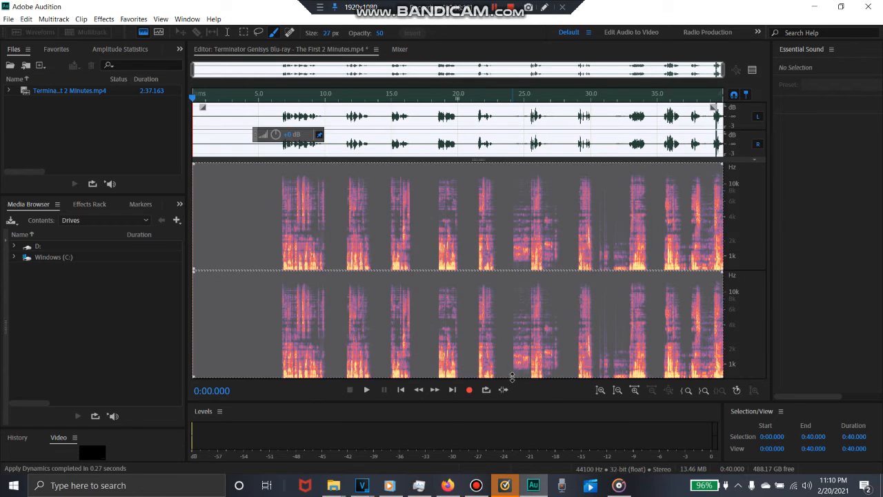
Step: Play the gated dialogue from the start of the clip
{"action": "left_click", "coordinate": [276, 117]}
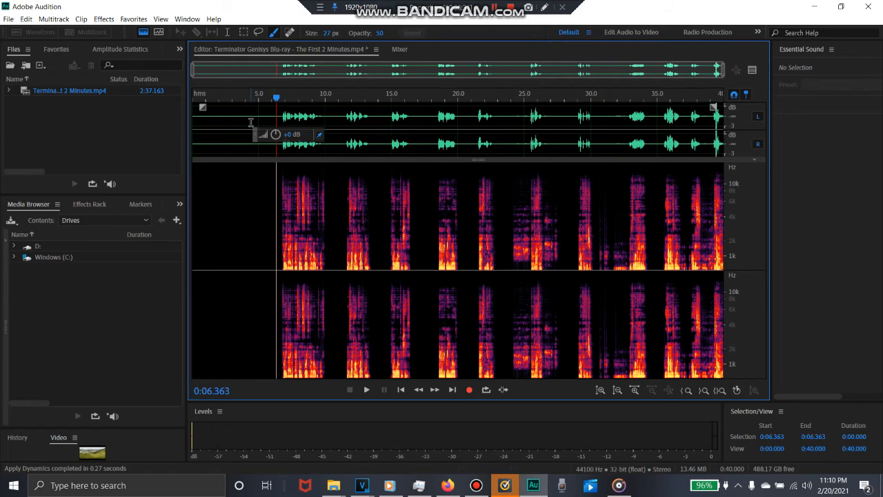
{"action": "left_click", "coordinate": [194, 123]}
{"action": "key", "text": "space"}
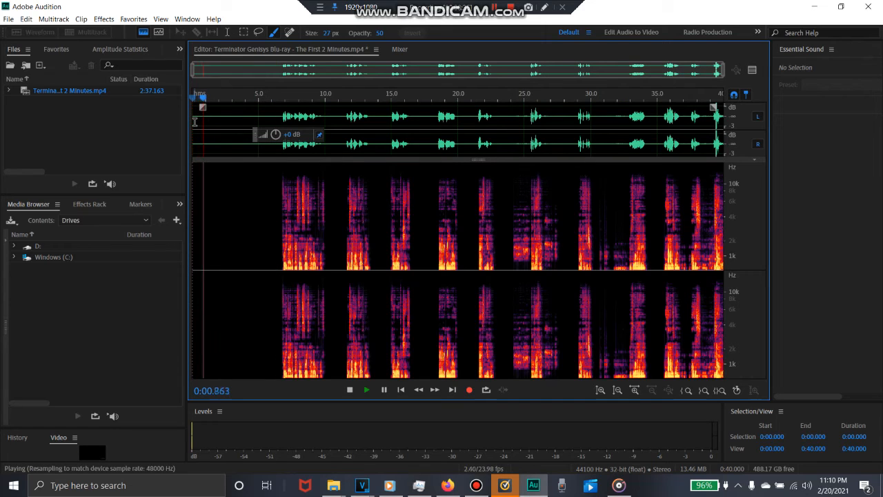